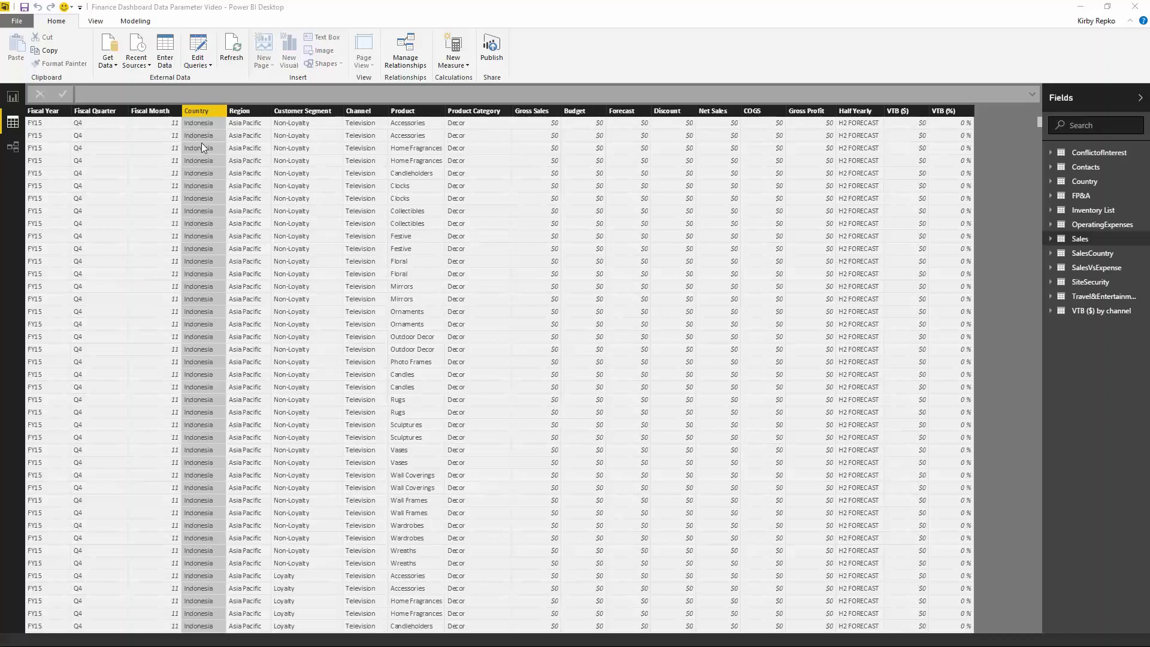
- Scroll through the data, then open the Query Editor and its Manage Parameters dialog
{"action": "scroll", "coordinate": [214, 206], "scroll_direction": "down", "scroll_amount": 15}
{"action": "scroll", "coordinate": [215, 362], "scroll_direction": "down", "scroll_amount": 20}
{"action": "scroll", "coordinate": [215, 362], "scroll_direction": "down", "scroll_amount": 20}
{"action": "scroll", "coordinate": [215, 360], "scroll_direction": "down", "scroll_amount": 20}
{"action": "scroll", "coordinate": [215, 361], "scroll_direction": "down", "scroll_amount": 20}
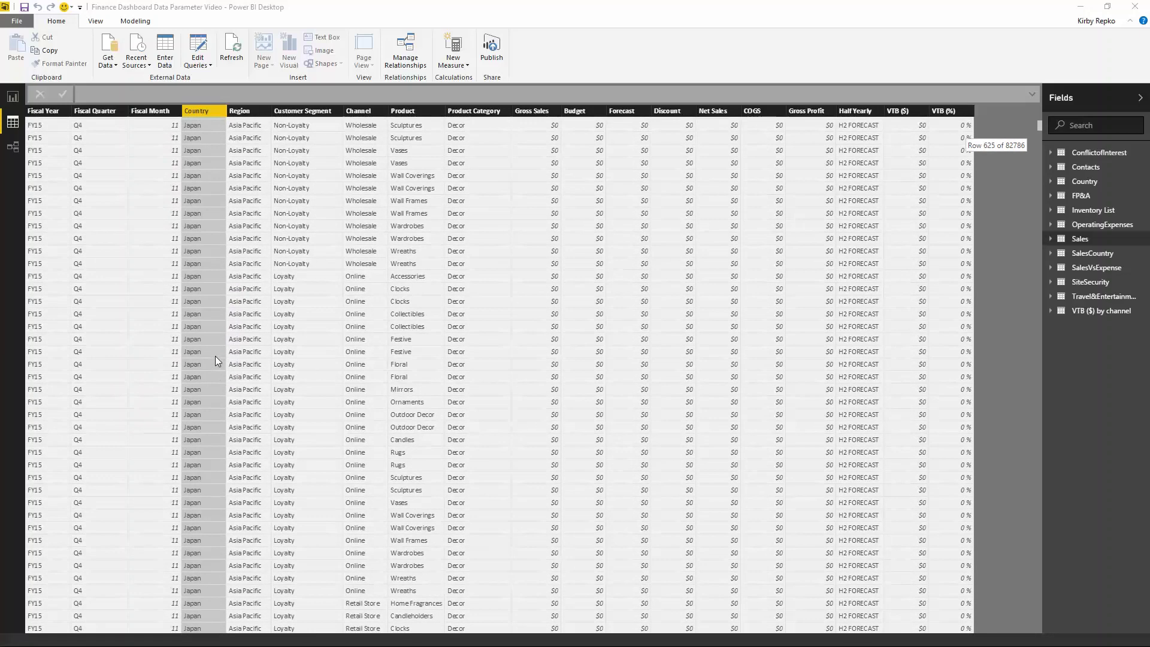
{"action": "left_click", "coordinate": [200, 48]}
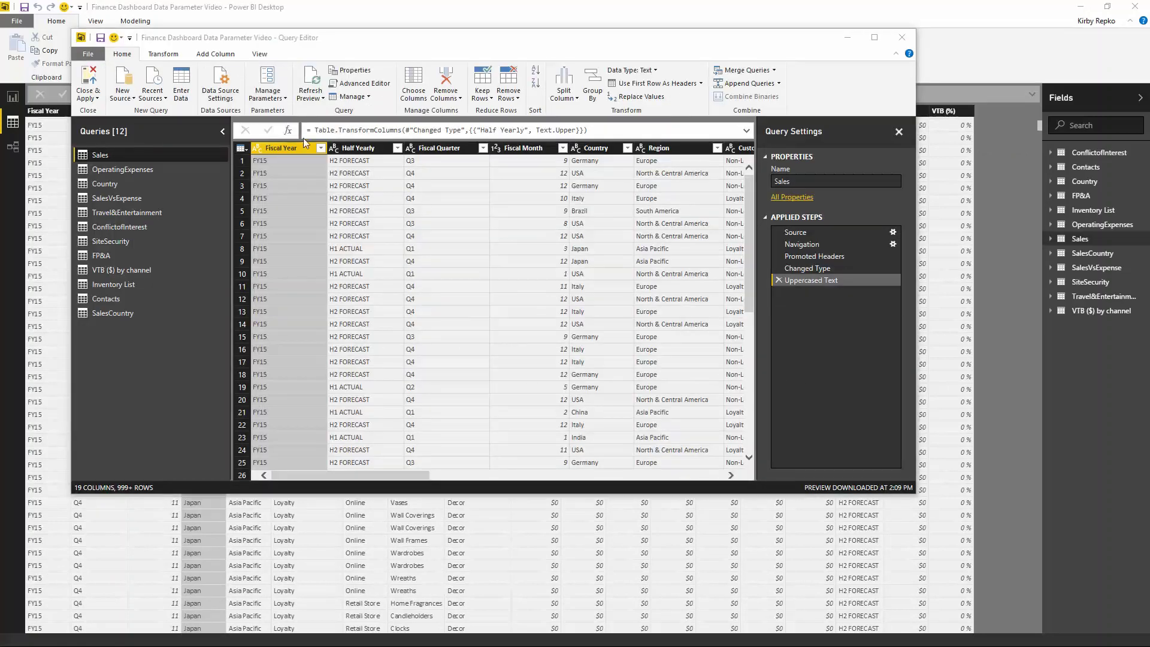
{"action": "left_click", "coordinate": [272, 83]}
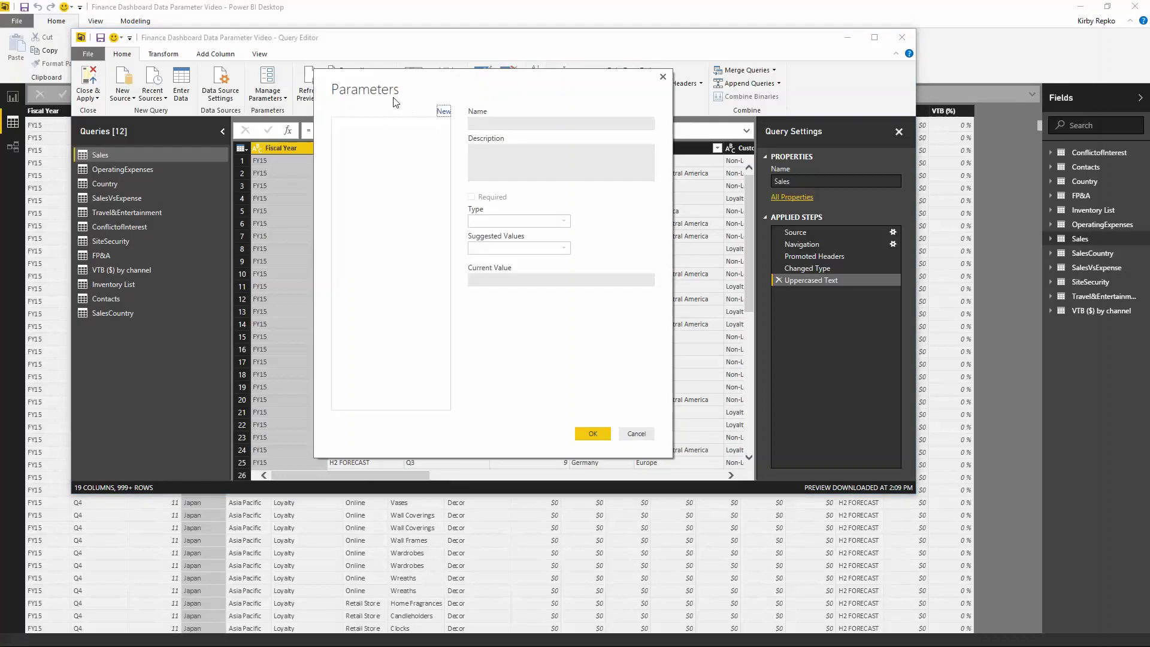
- Add a new parameter named CountryParam of type Text
{"action": "left_click", "coordinate": [442, 111]}
{"action": "double_click", "coordinate": [512, 124]}
{"action": "type", "text": "Co"}
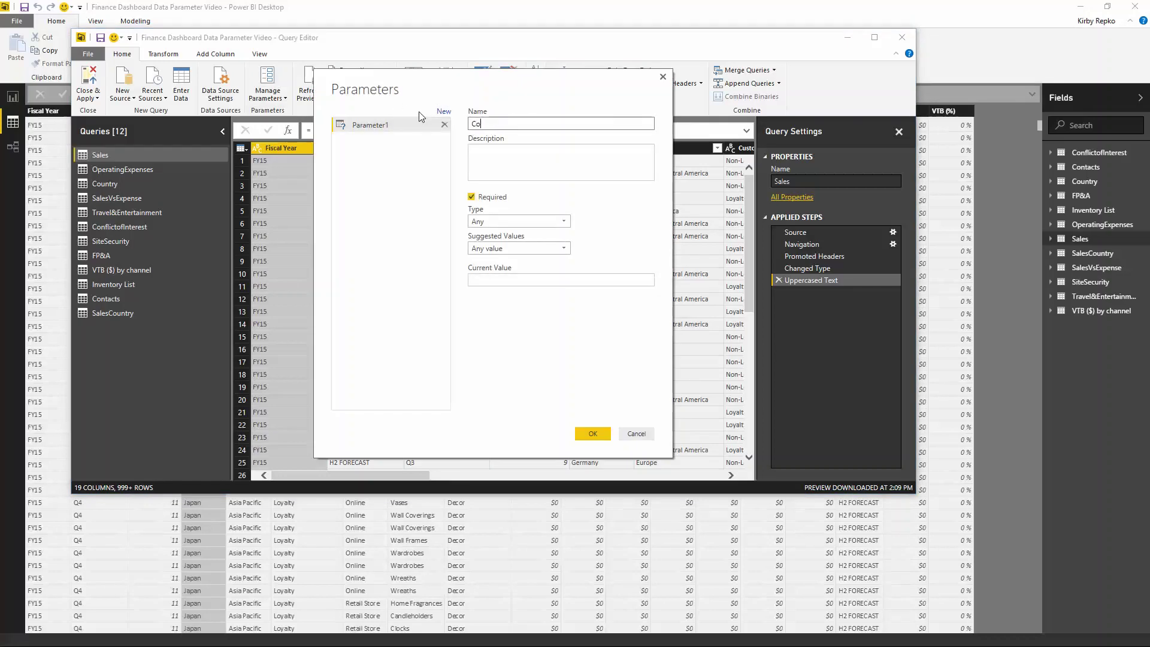
{"action": "type", "text": "untryParam"}
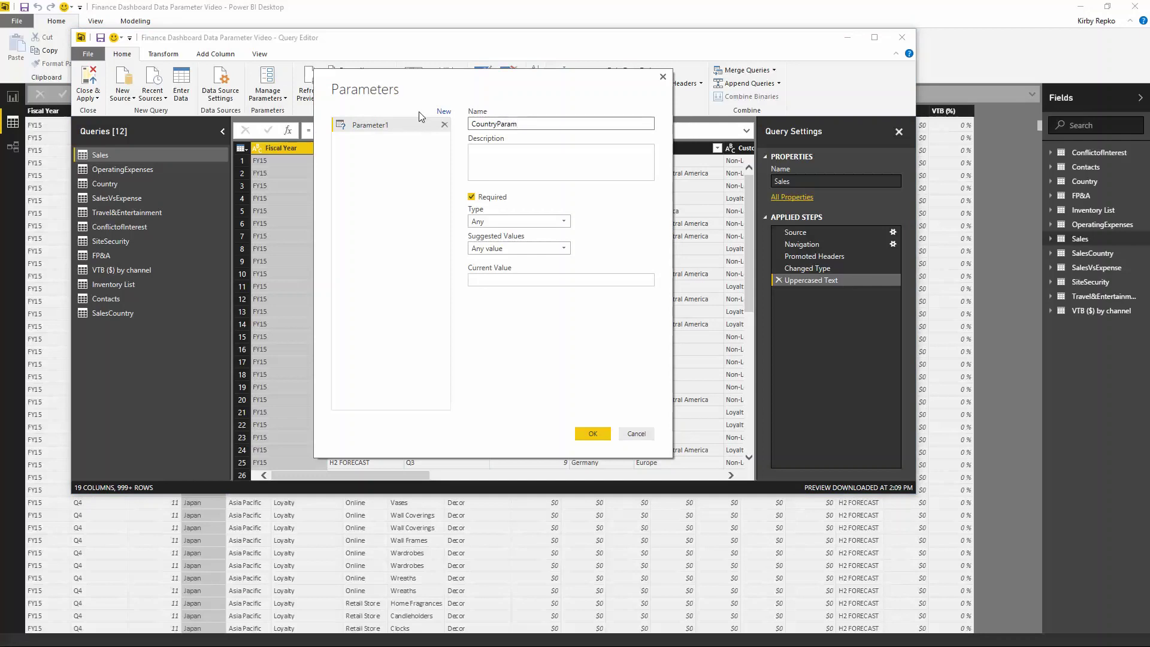
{"action": "left_click", "coordinate": [500, 220]}
{"action": "left_click", "coordinate": [490, 317]}
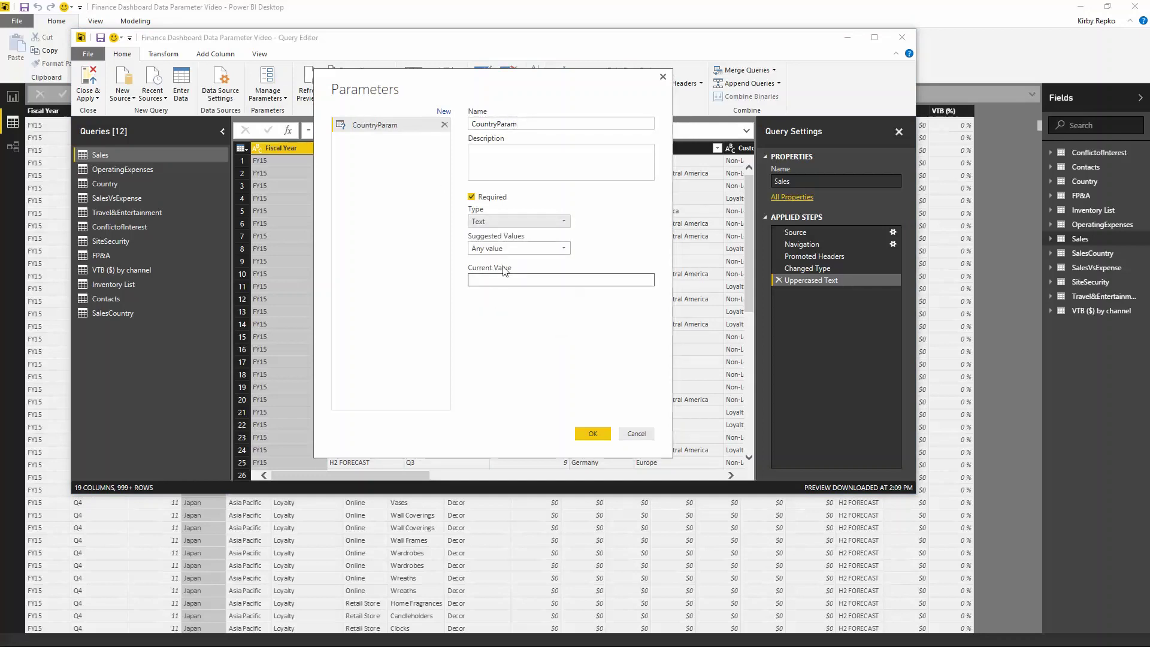
- Set suggested values to a list of Japan, Germany and USA
{"action": "left_click", "coordinate": [504, 249]}
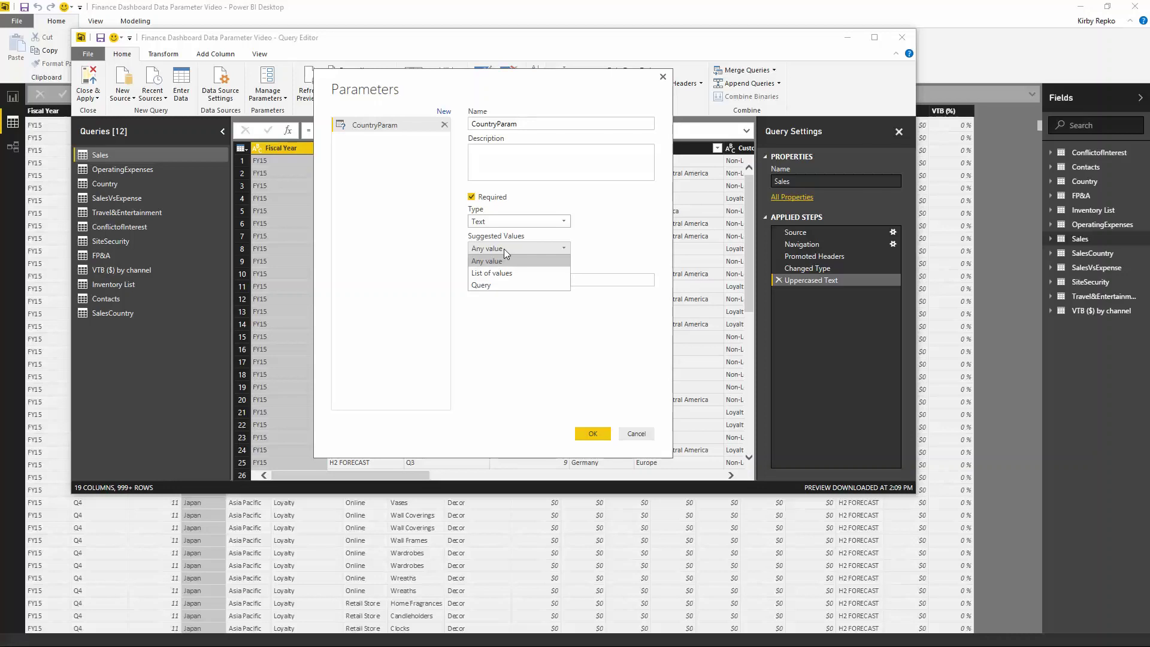
{"action": "left_click", "coordinate": [505, 274]}
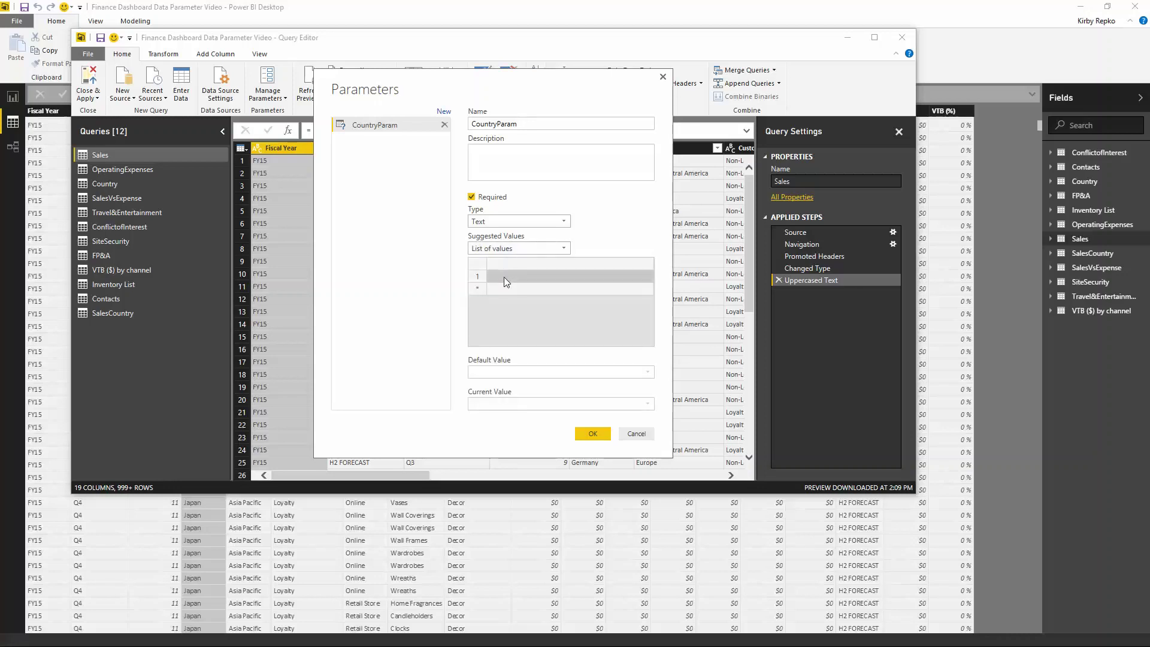
{"action": "left_click", "coordinate": [503, 276]}
{"action": "type", "text": "Japan"}
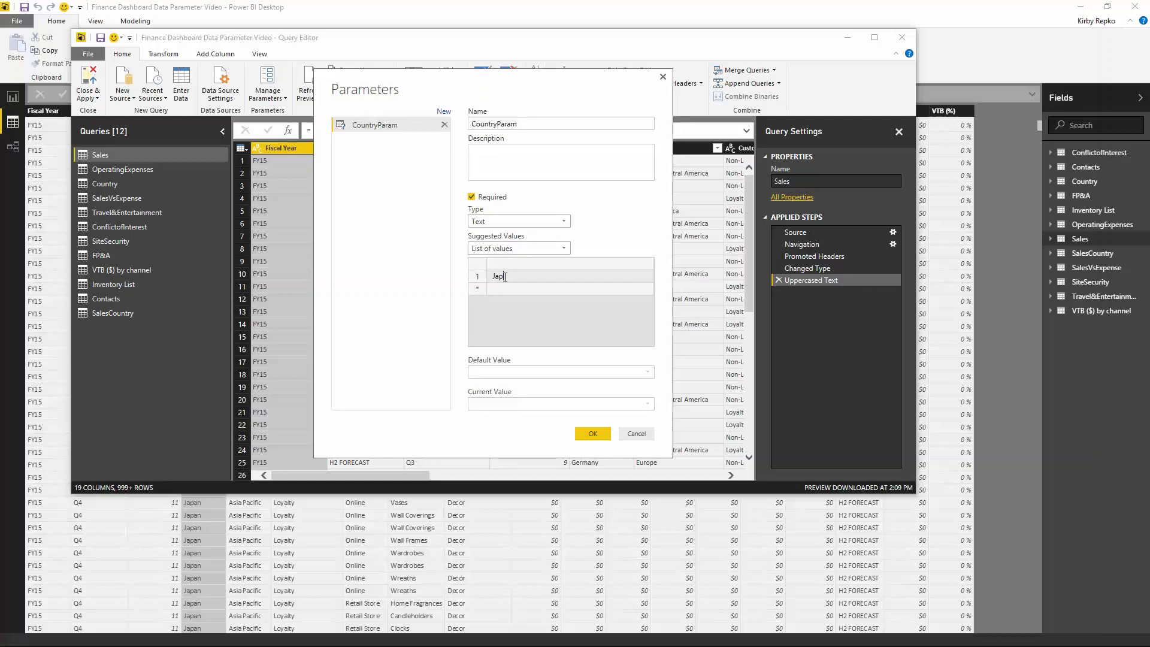
{"action": "key", "text": "Return"}
{"action": "type", "text": "Germany"}
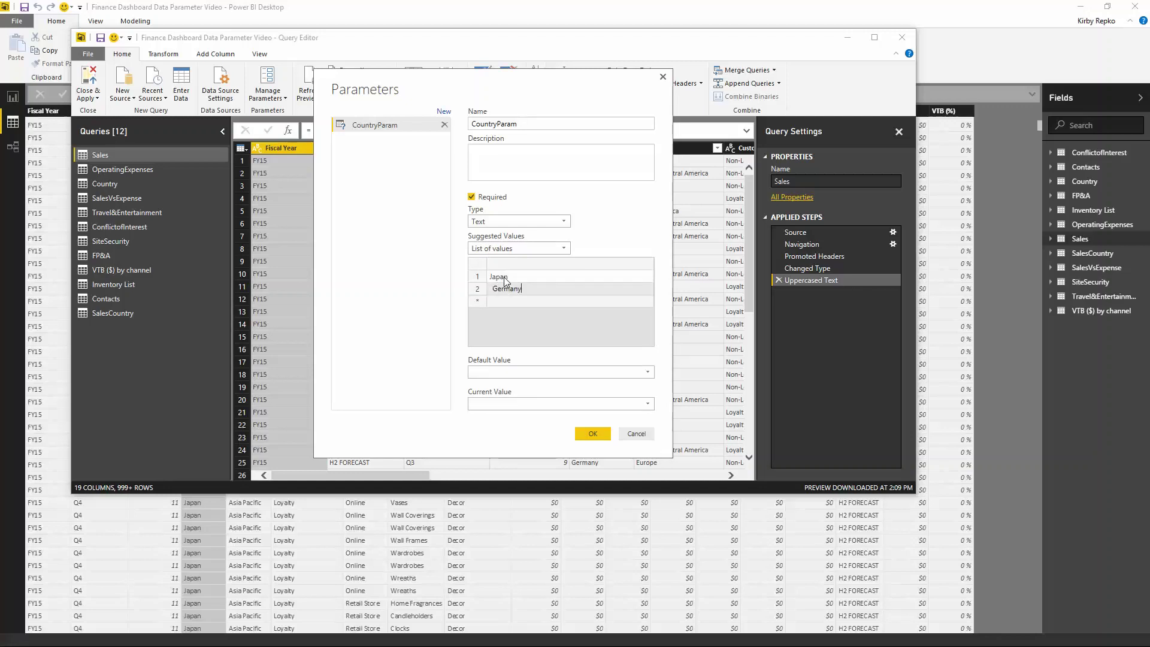
{"action": "key", "text": "Return"}
{"action": "type", "text": "USA"}
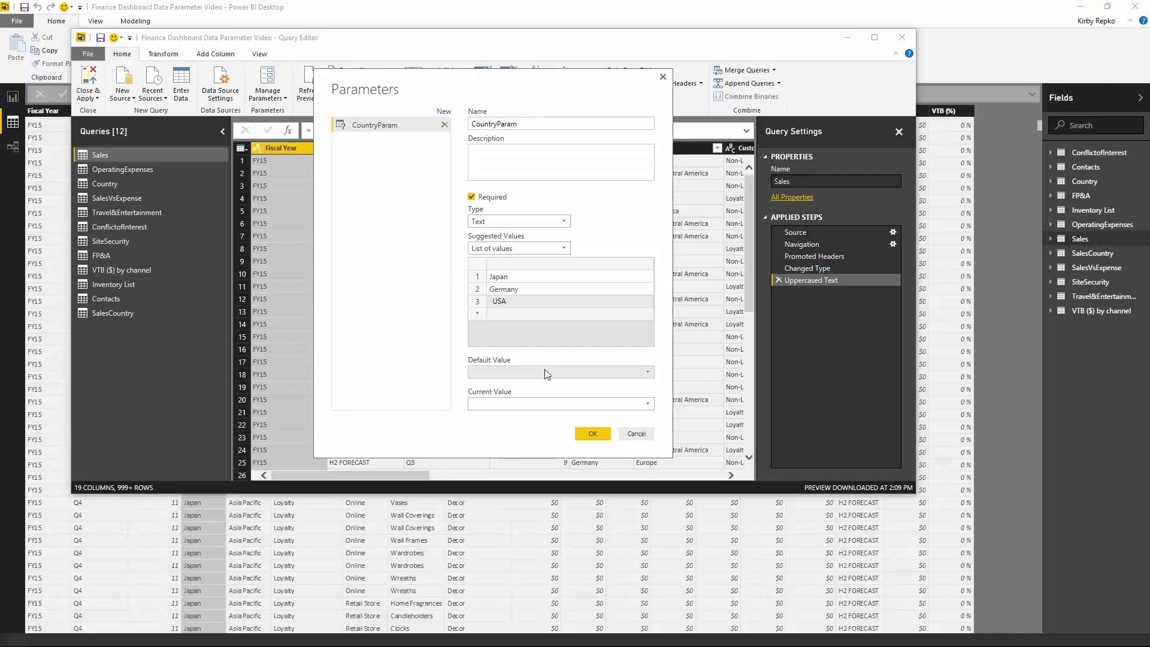
- Make Japan the default and current value, and create the parameter
{"action": "left_click", "coordinate": [545, 371]}
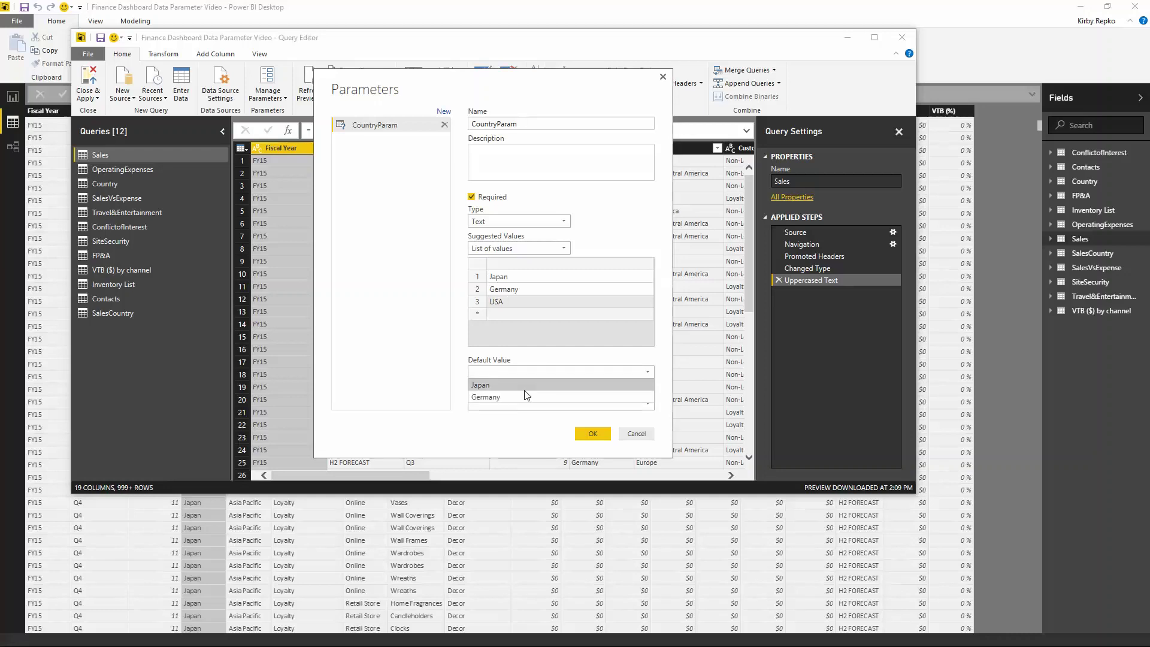
{"action": "left_click", "coordinate": [526, 314]}
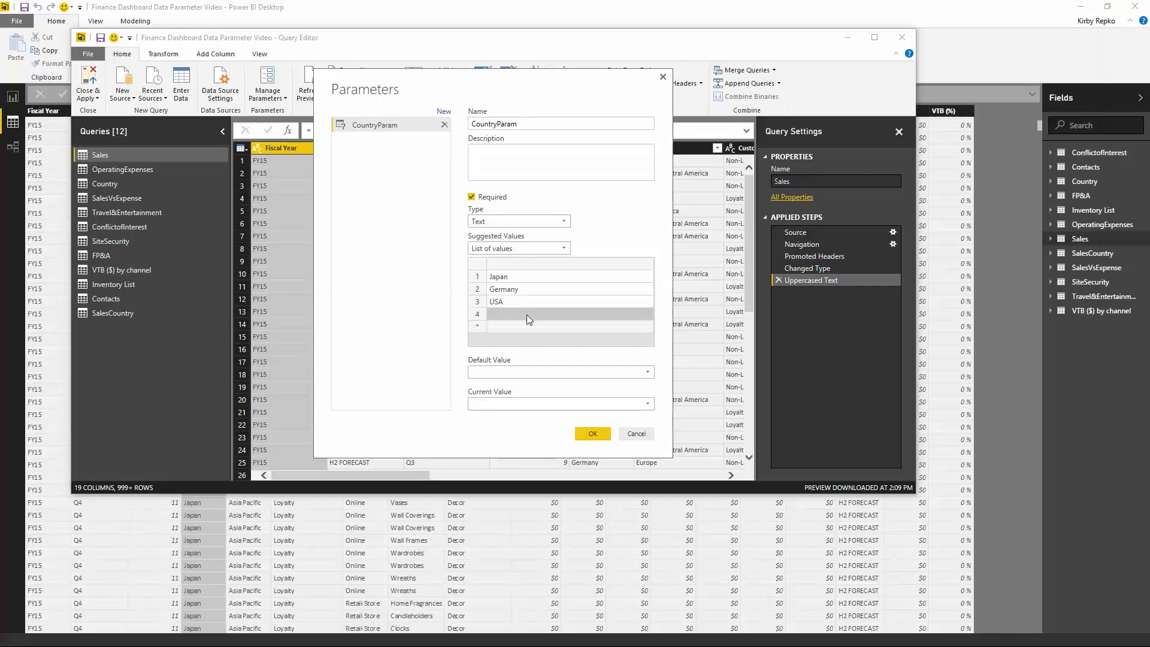
{"action": "left_click", "coordinate": [526, 373]}
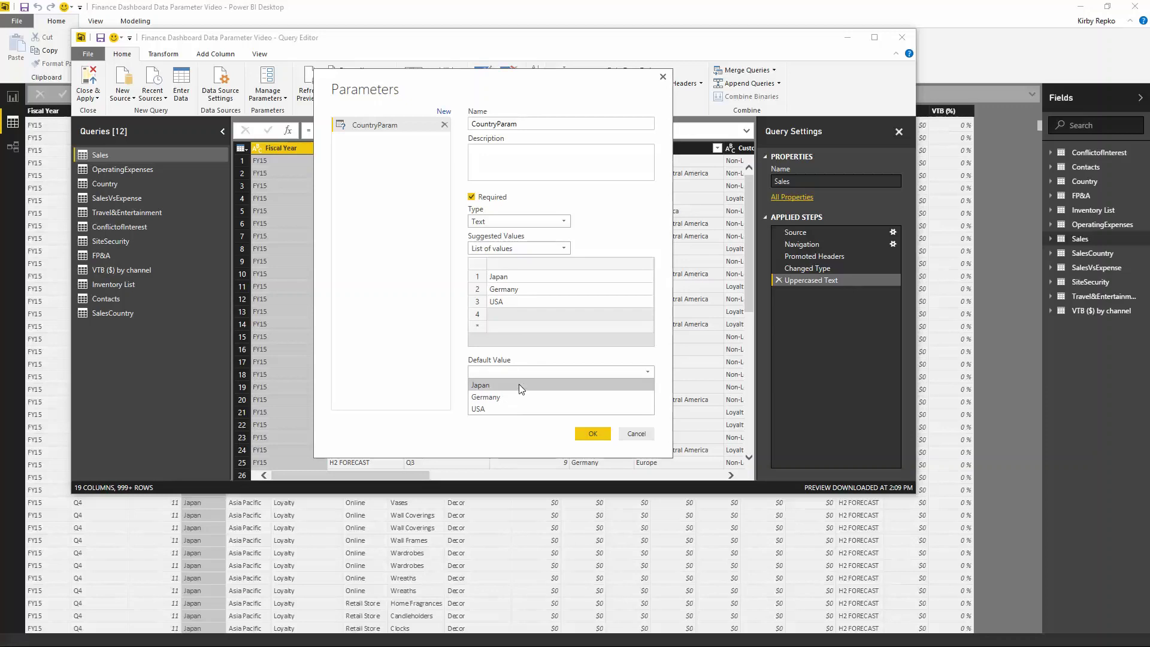
{"action": "left_click", "coordinate": [519, 385]}
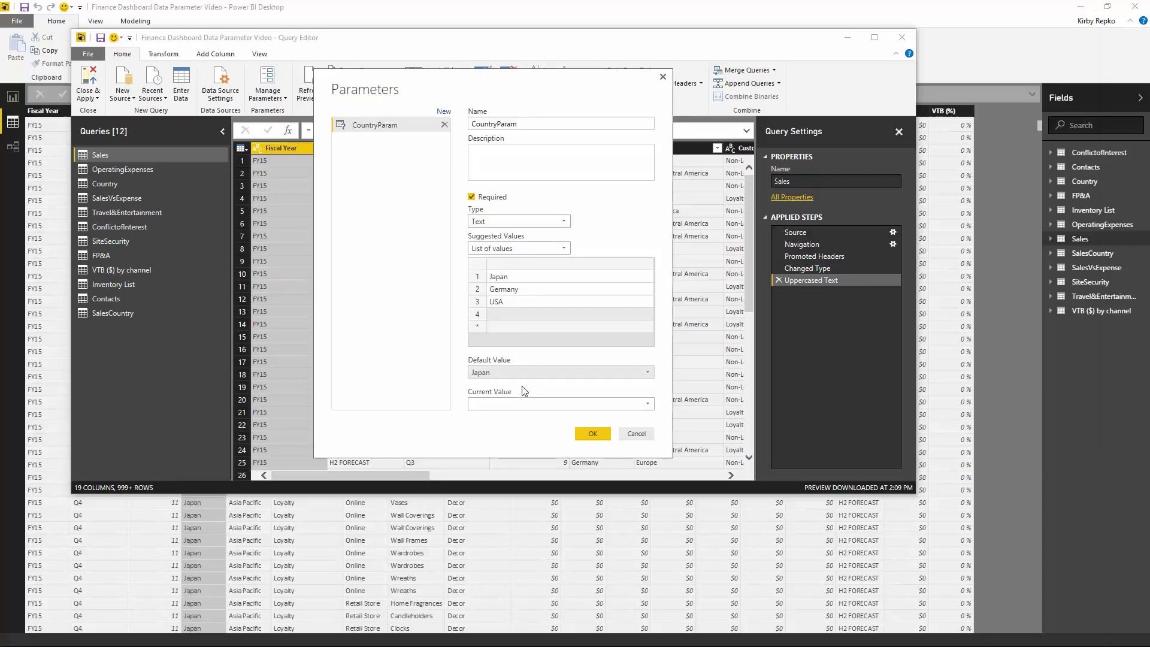
{"action": "left_click", "coordinate": [571, 406]}
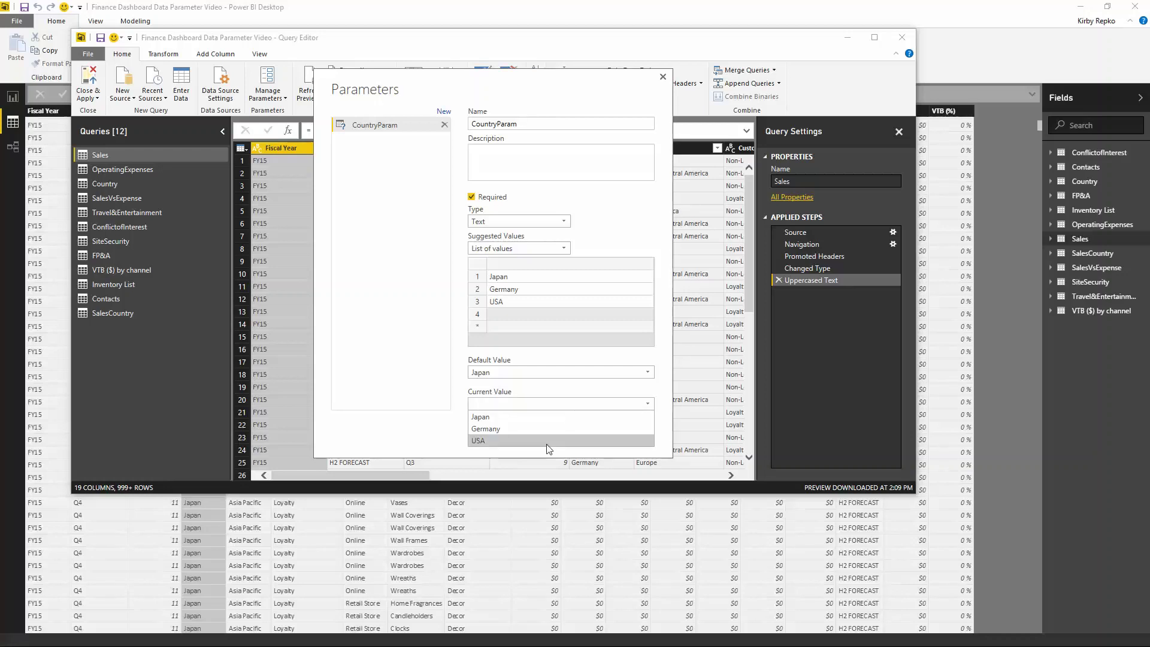
{"action": "left_click", "coordinate": [547, 416]}
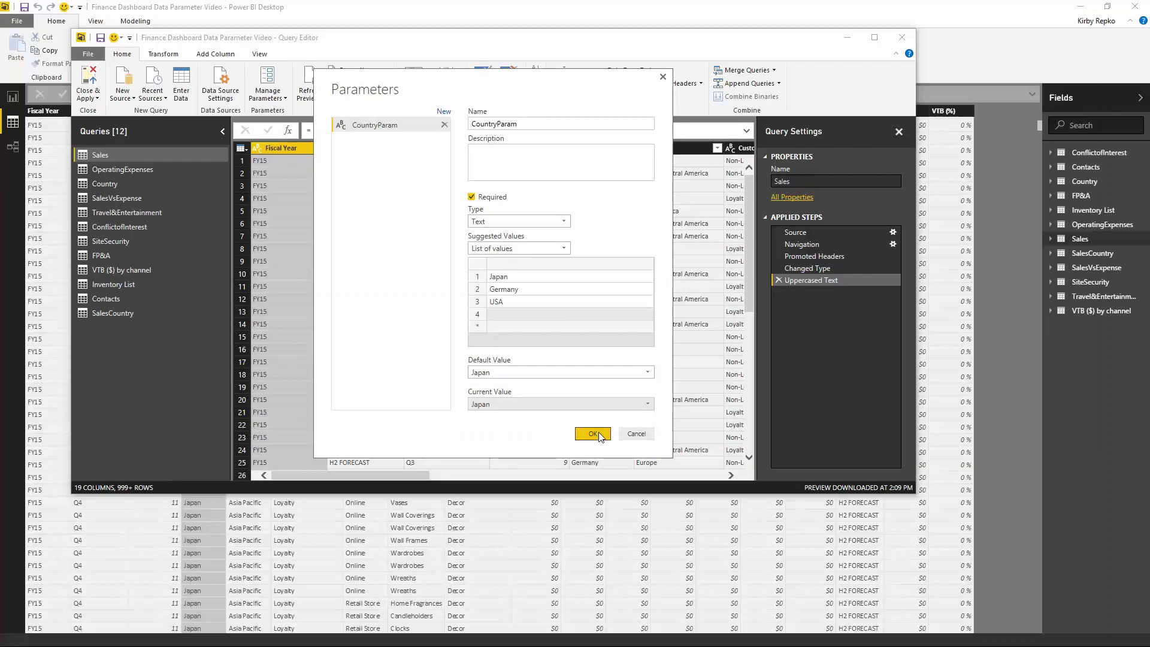
{"action": "left_click", "coordinate": [597, 434]}
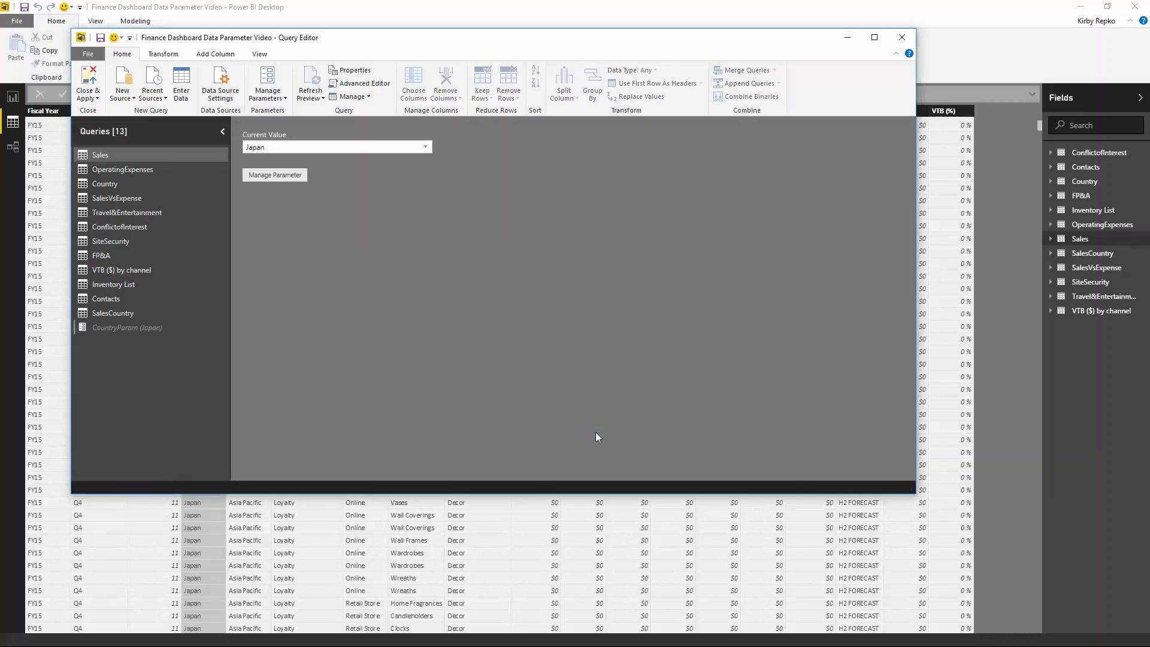
- Open the Sales query and start an Equals text filter on the Country column
{"action": "left_click", "coordinate": [122, 54]}
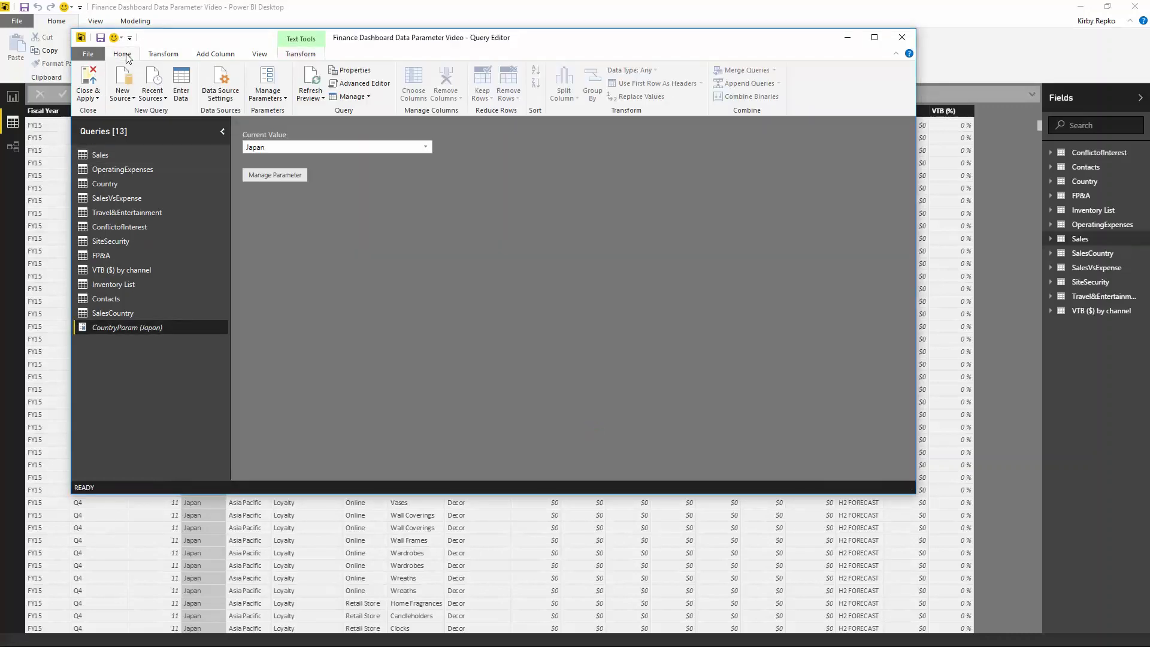
{"action": "left_click", "coordinate": [104, 154]}
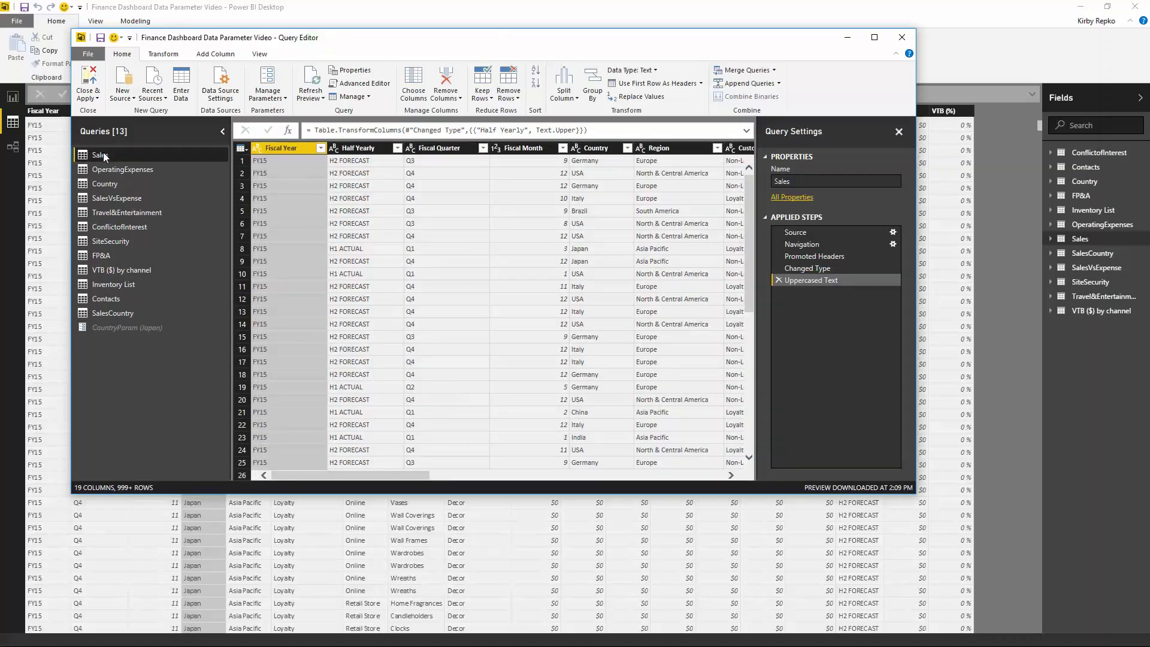
{"action": "left_click_drag", "start_coordinate": [105, 157], "coordinate": [109, 158]}
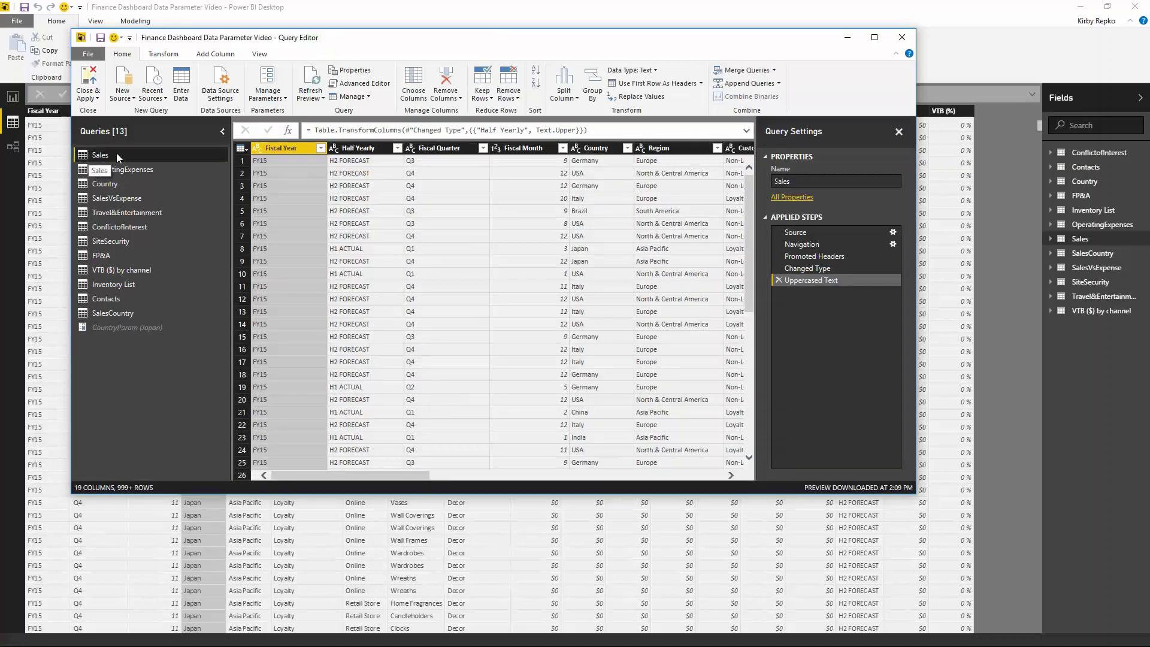
{"action": "left_click", "coordinate": [617, 149]}
{"action": "left_click", "coordinate": [628, 149]}
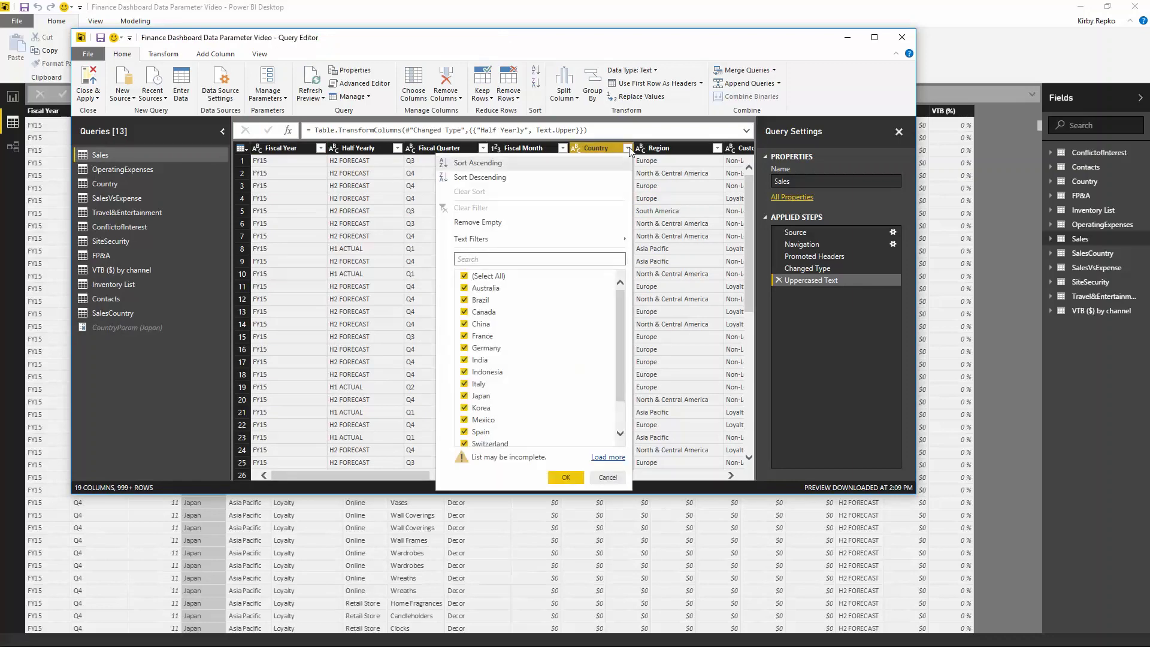
{"action": "mouse_move", "coordinate": [488, 239]}
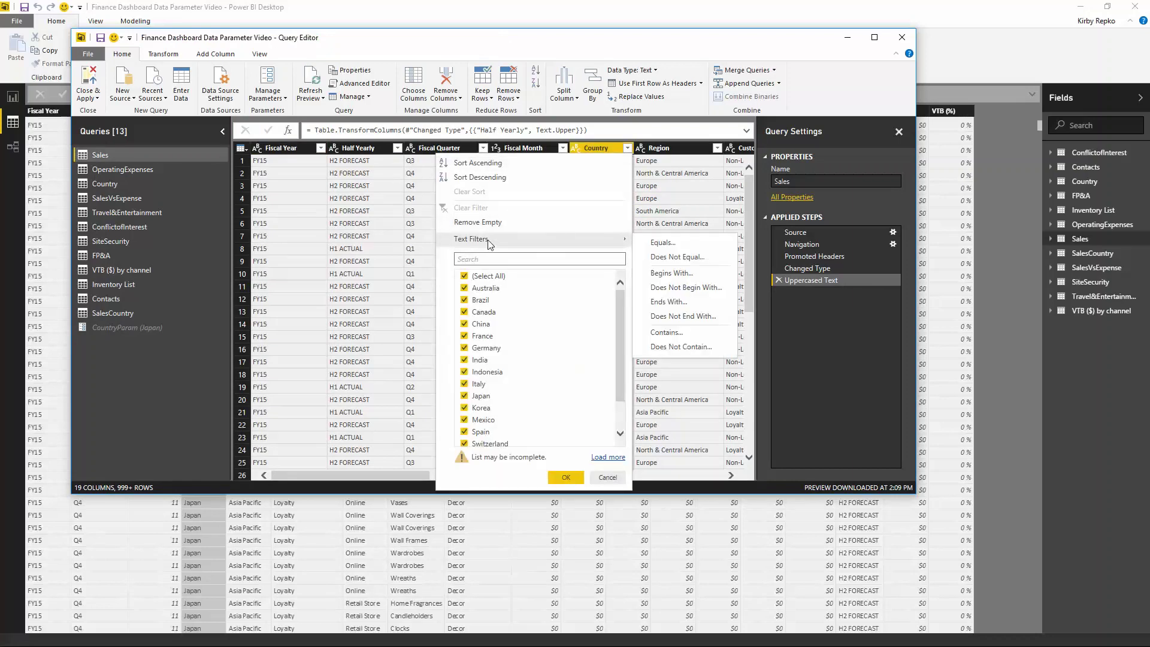
{"action": "left_click", "coordinate": [665, 244]}
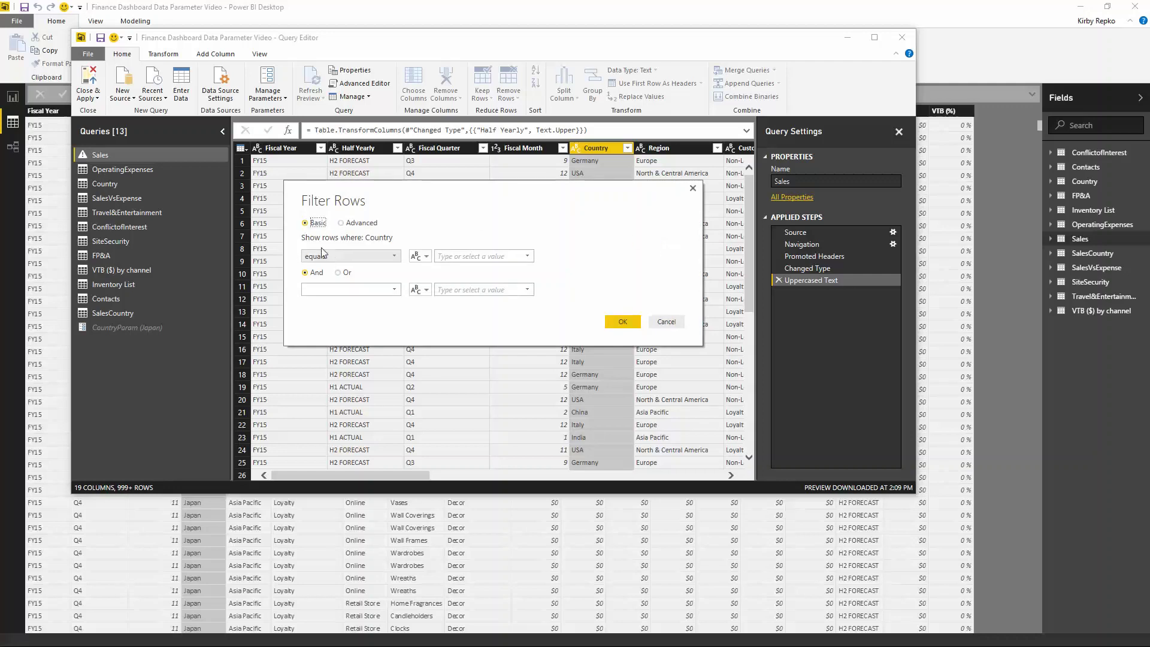
- Filter Country to equal the CountryParam parameter, then Close & Apply
{"action": "left_click", "coordinate": [427, 257]}
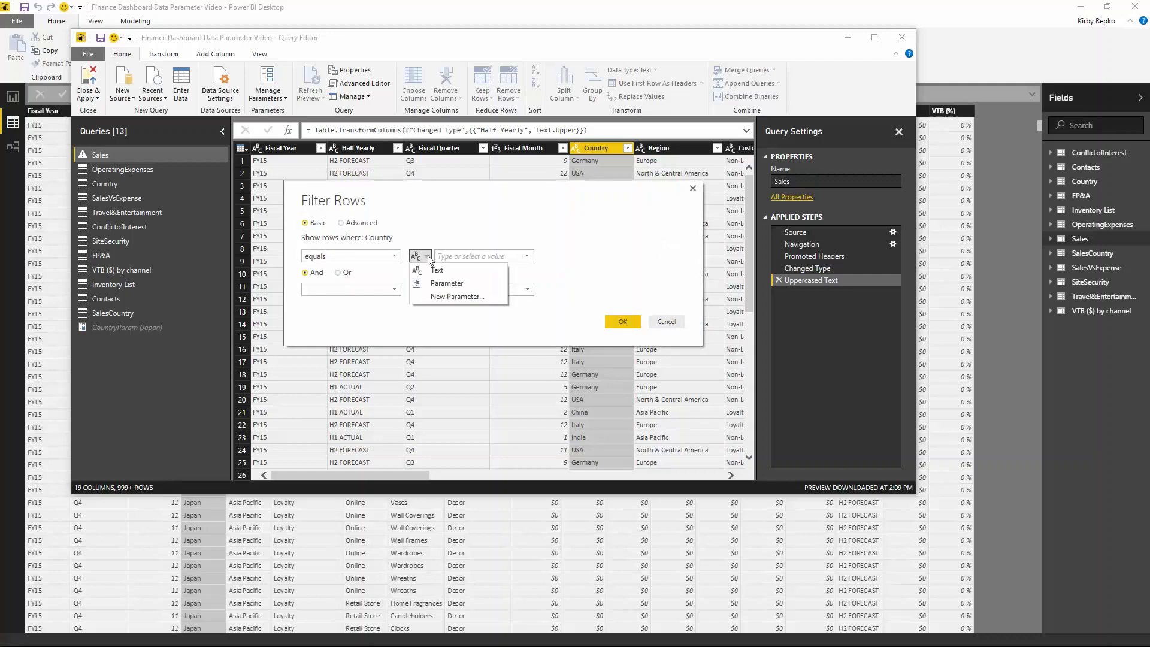
{"action": "left_click", "coordinate": [450, 285]}
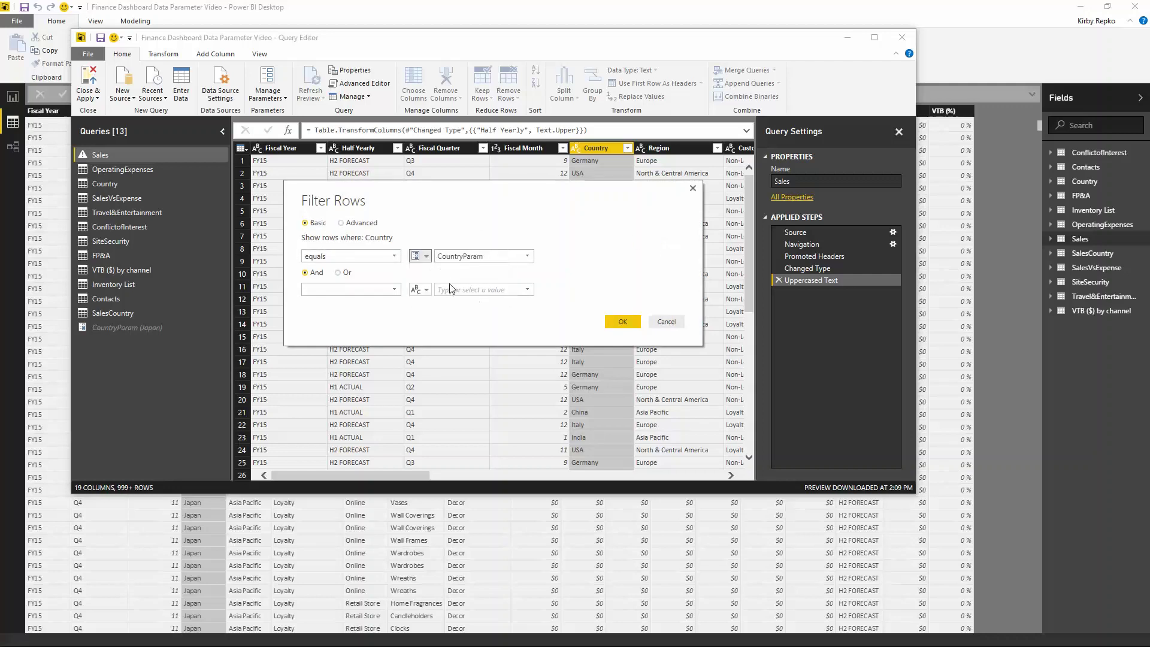
{"action": "left_click", "coordinate": [527, 256]}
{"action": "left_click", "coordinate": [495, 270]}
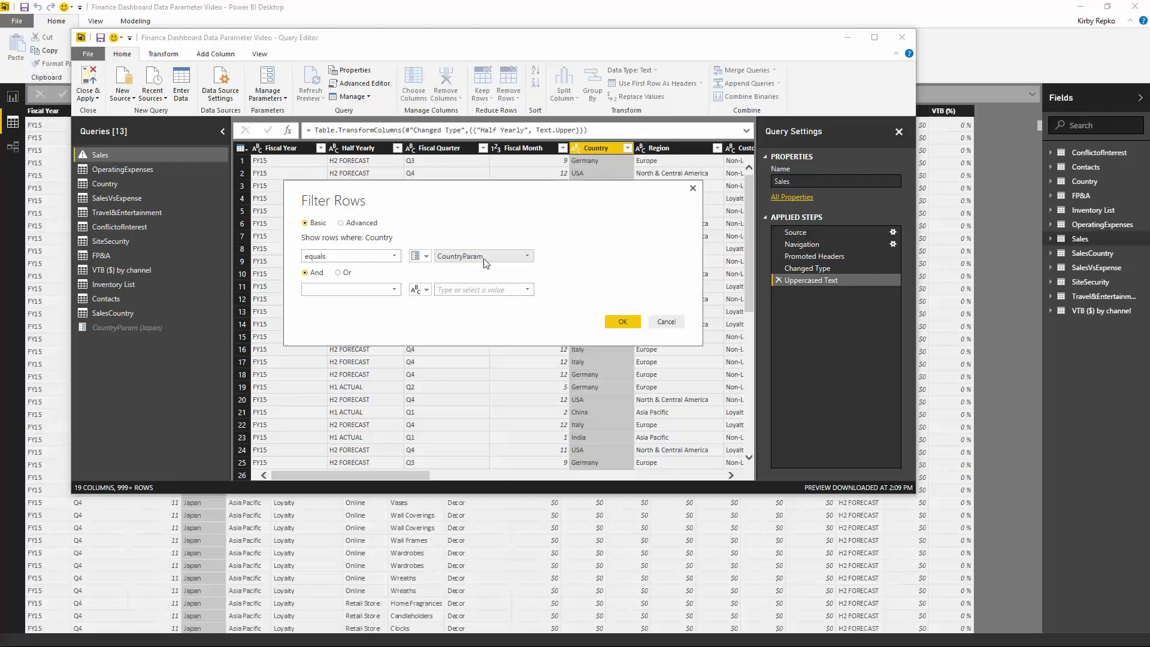
{"action": "left_click", "coordinate": [620, 321]}
{"action": "left_click", "coordinate": [89, 79]}
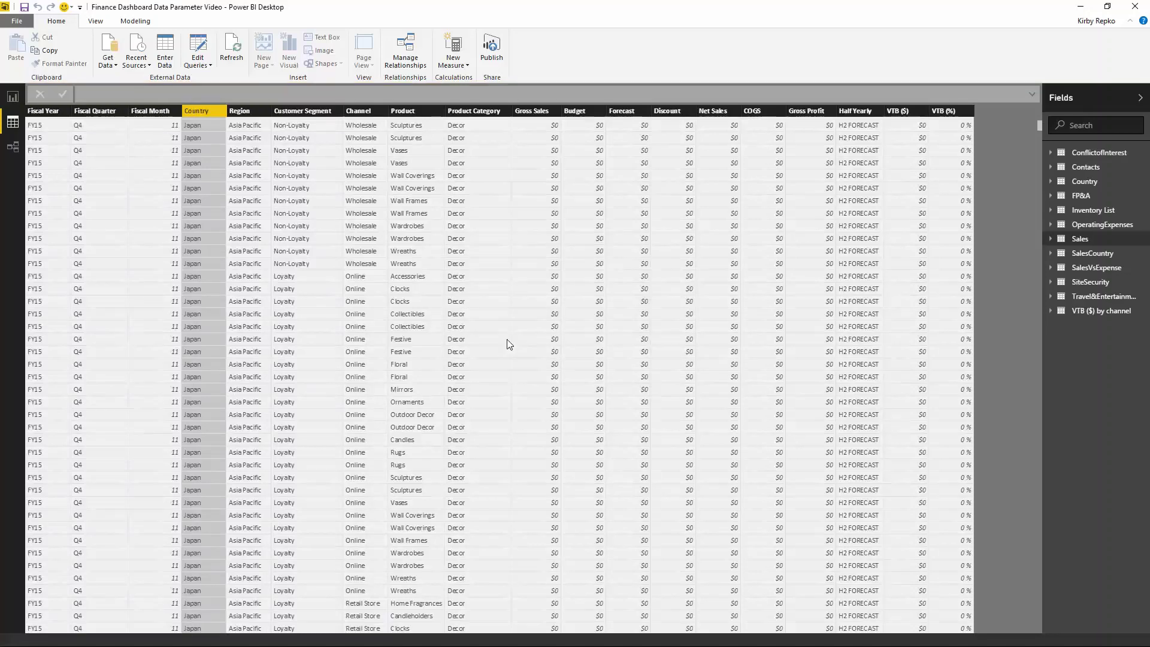
- Confirm Country holds a single value, then open Edit Parameters
{"action": "left_click", "coordinate": [143, 195]}
{"action": "left_click", "coordinate": [202, 160]}
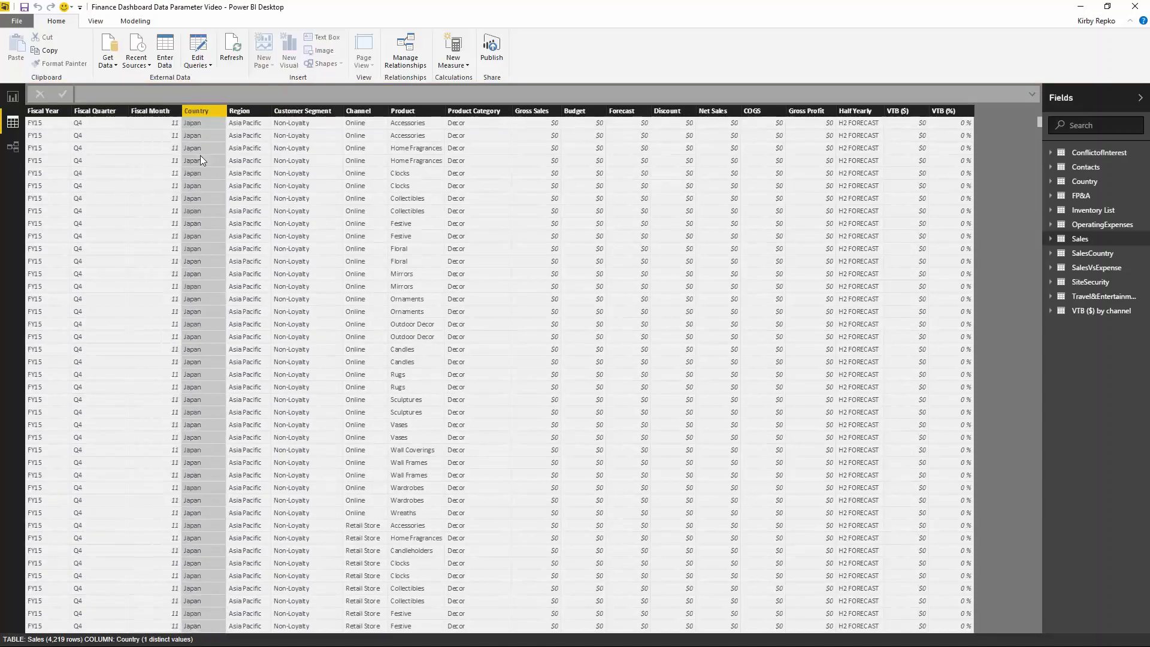
{"action": "left_click", "coordinate": [204, 66]}
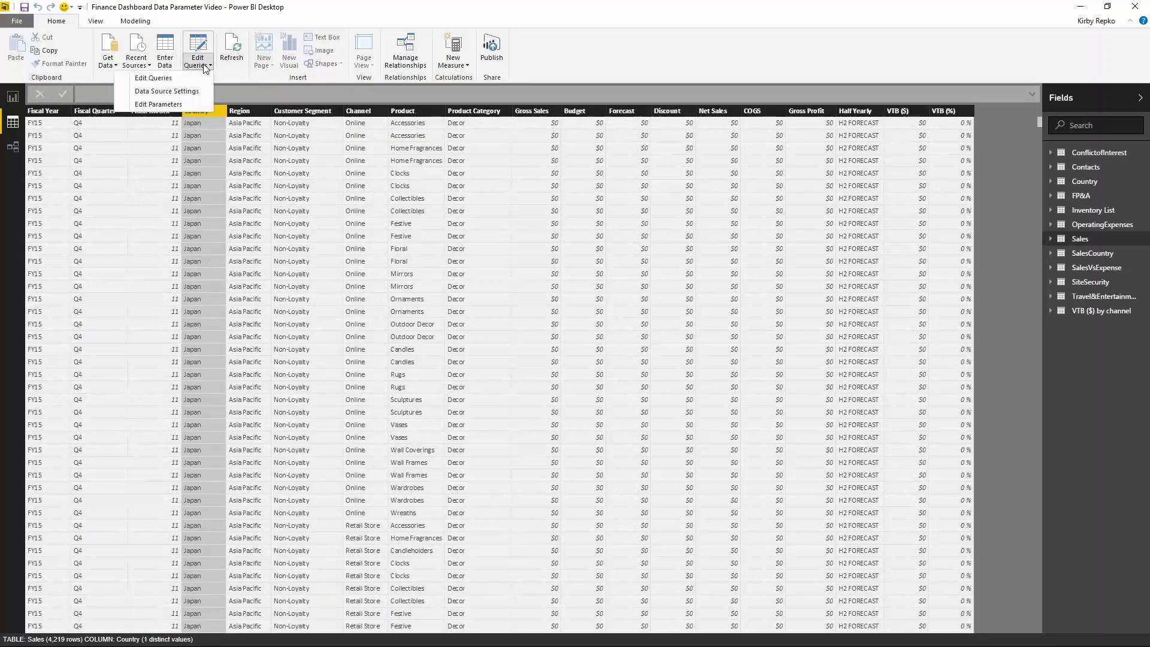
{"action": "left_click", "coordinate": [171, 105]}
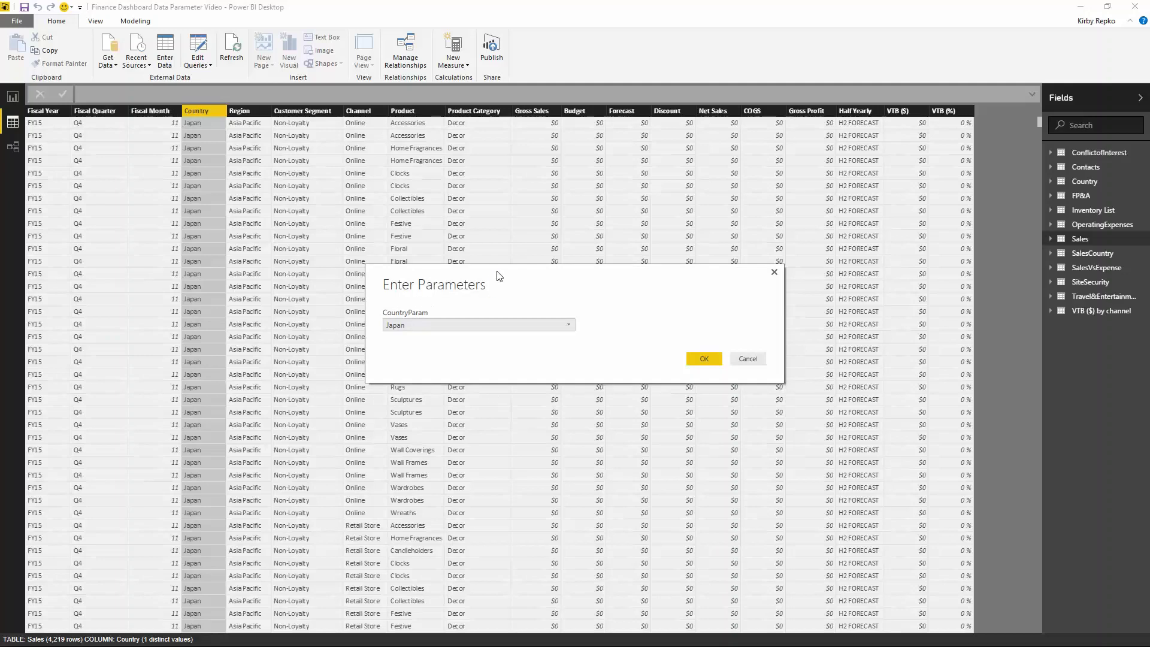
{"action": "left_click_drag", "start_coordinate": [497, 270], "coordinate": [445, 217]}
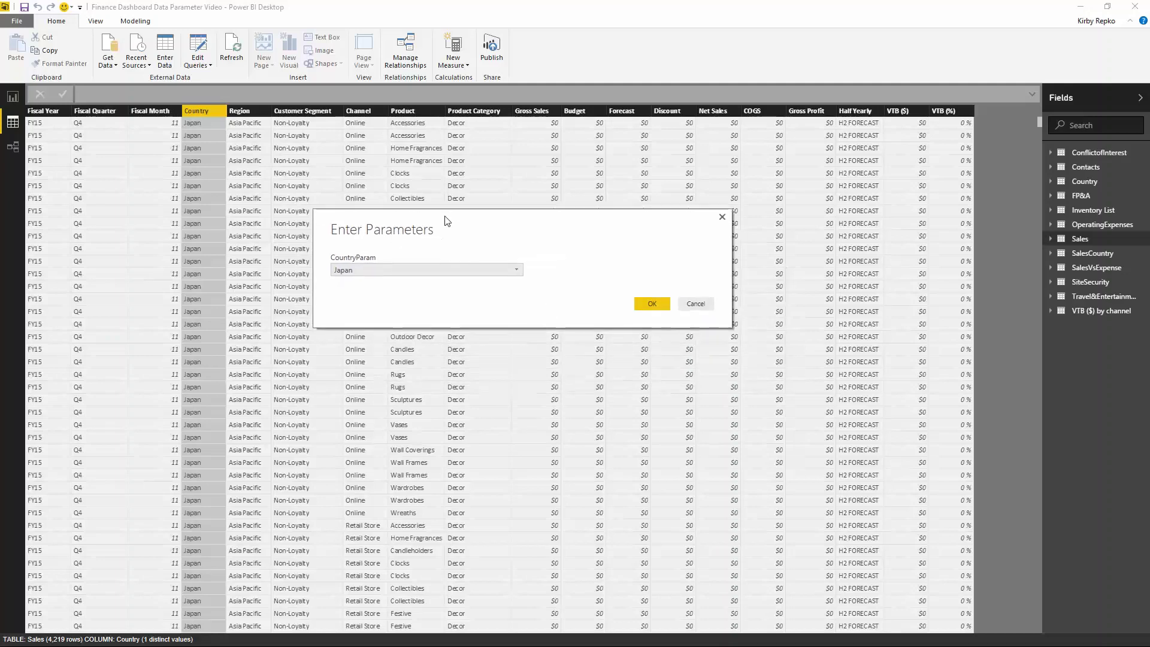
- Change CountryParam to USA and apply the pending query changes
{"action": "left_click", "coordinate": [517, 270]}
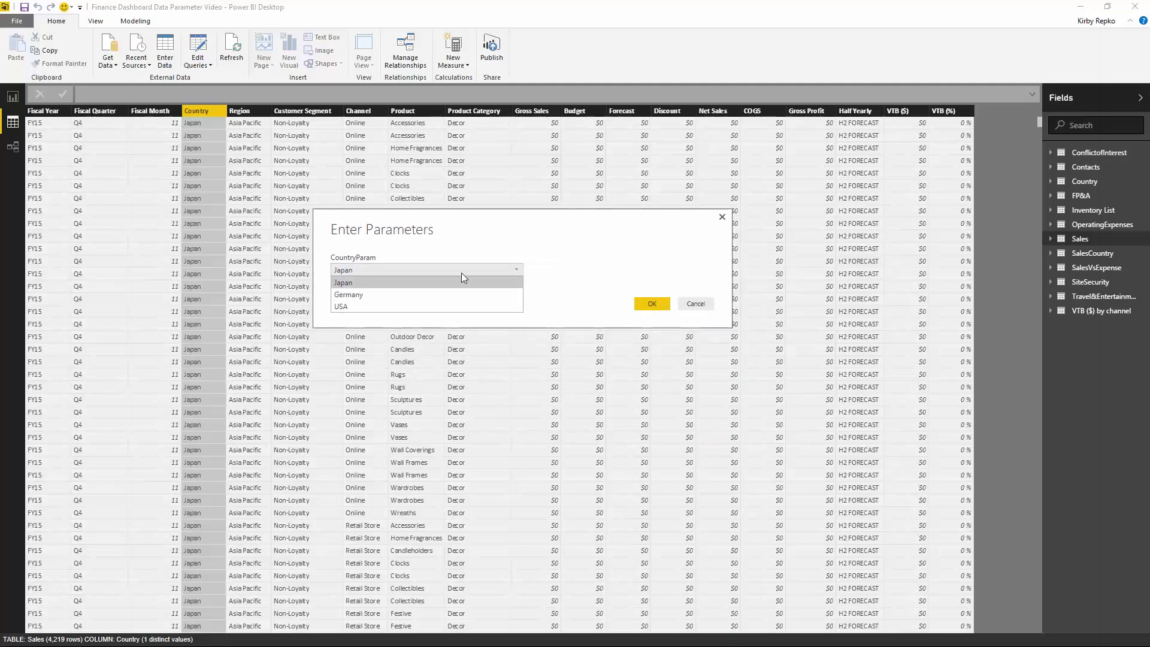
{"action": "left_click", "coordinate": [343, 308]}
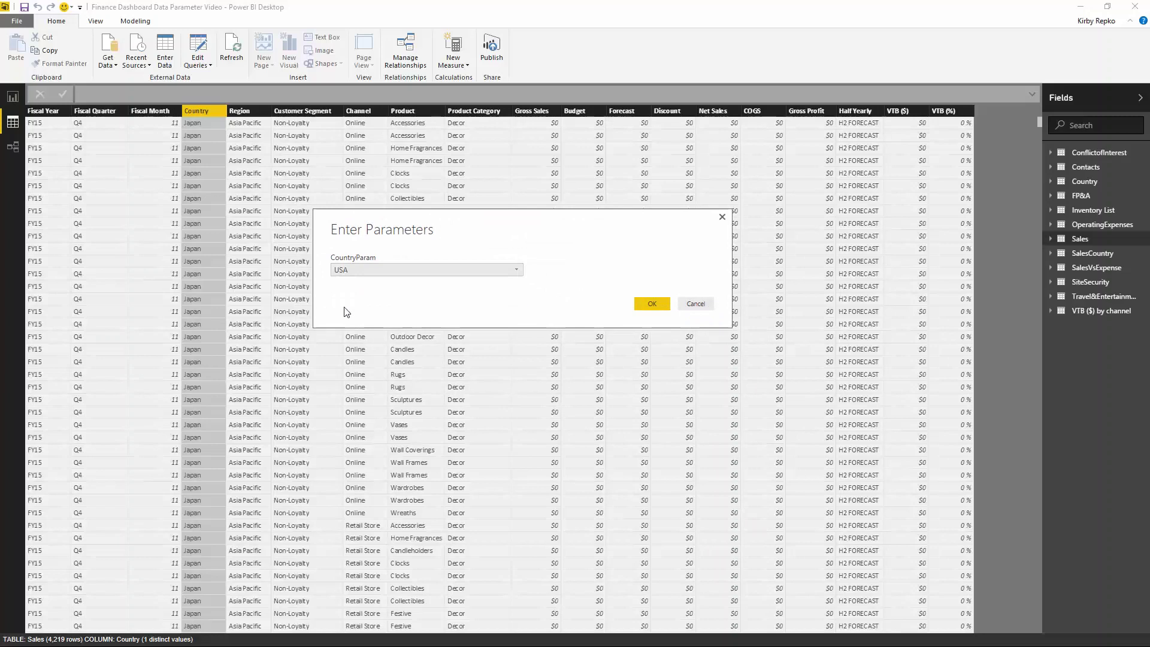
{"action": "left_click", "coordinate": [655, 305]}
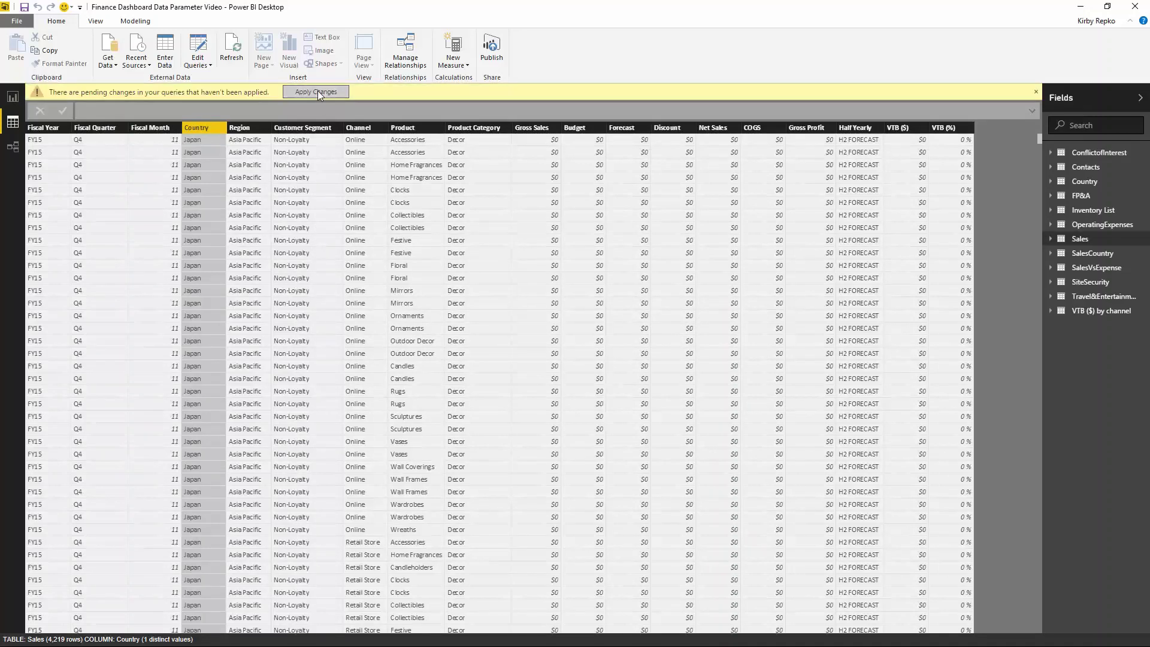
{"action": "left_click", "coordinate": [318, 92]}
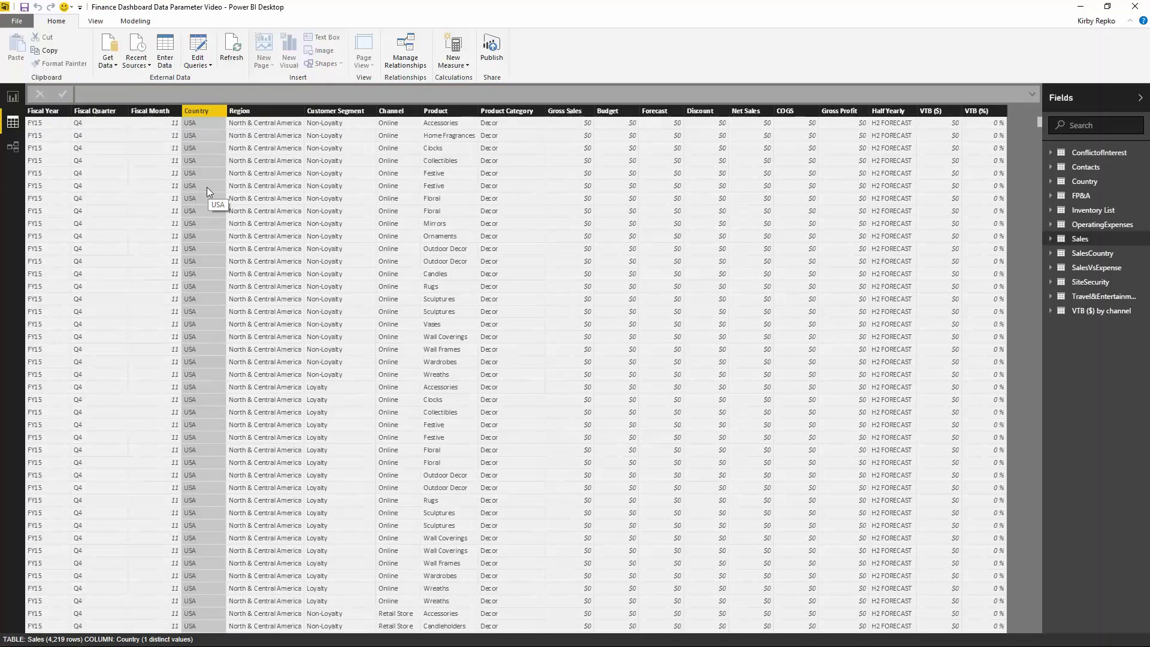
- Check the USA figures in Report view, then return to Data view
{"action": "left_click", "coordinate": [13, 97]}
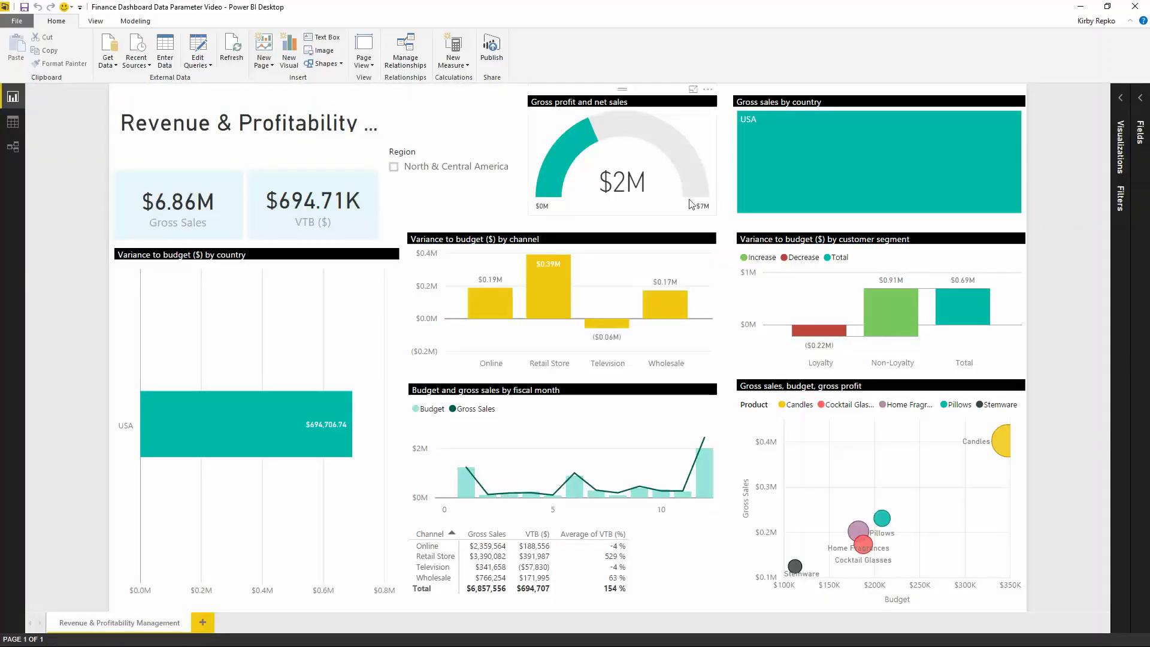
{"action": "mouse_move", "coordinate": [352, 419]}
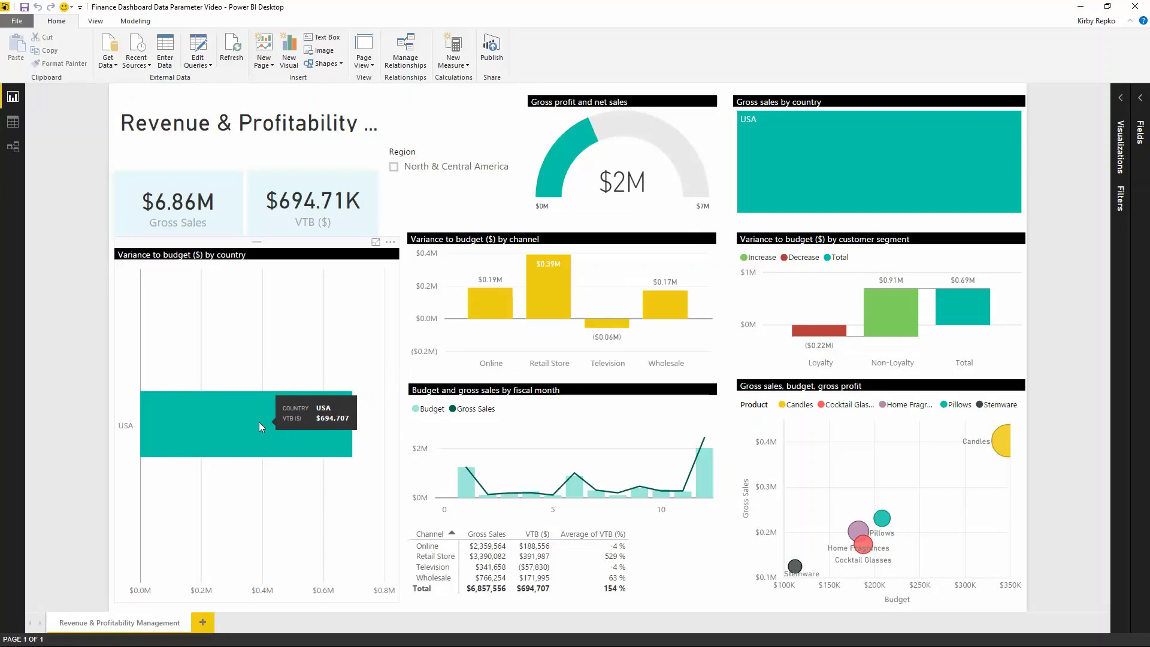
{"action": "left_click", "coordinate": [15, 123]}
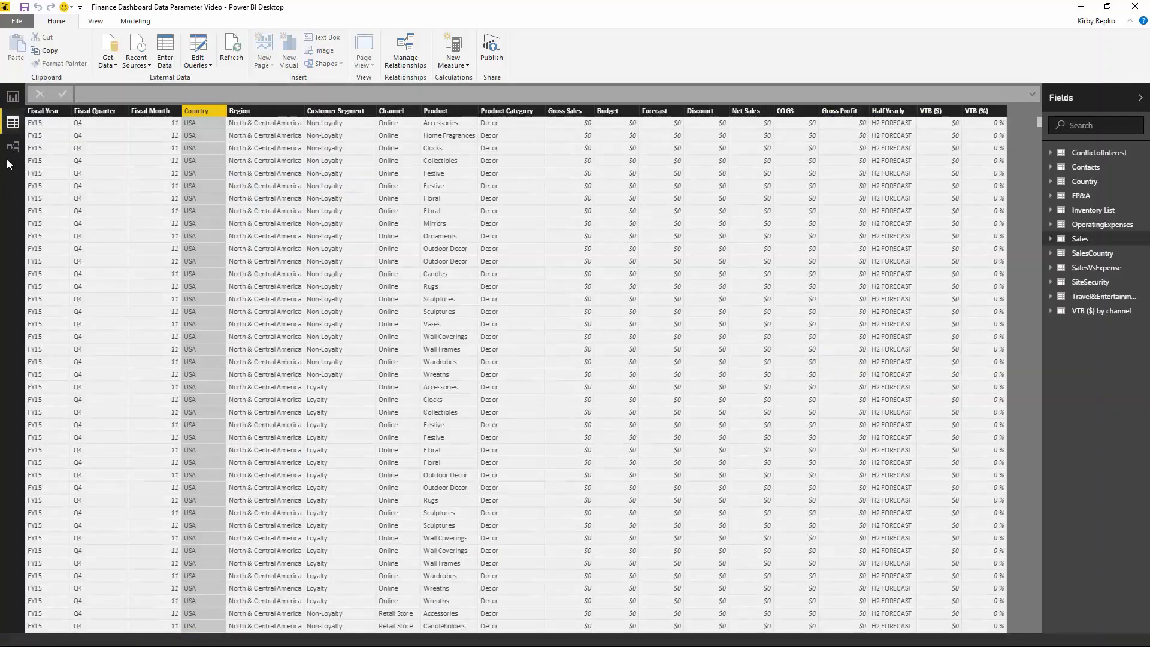
- Start Save As with file type Power BI Template File (*.pbit)
{"action": "left_click", "coordinate": [17, 22]}
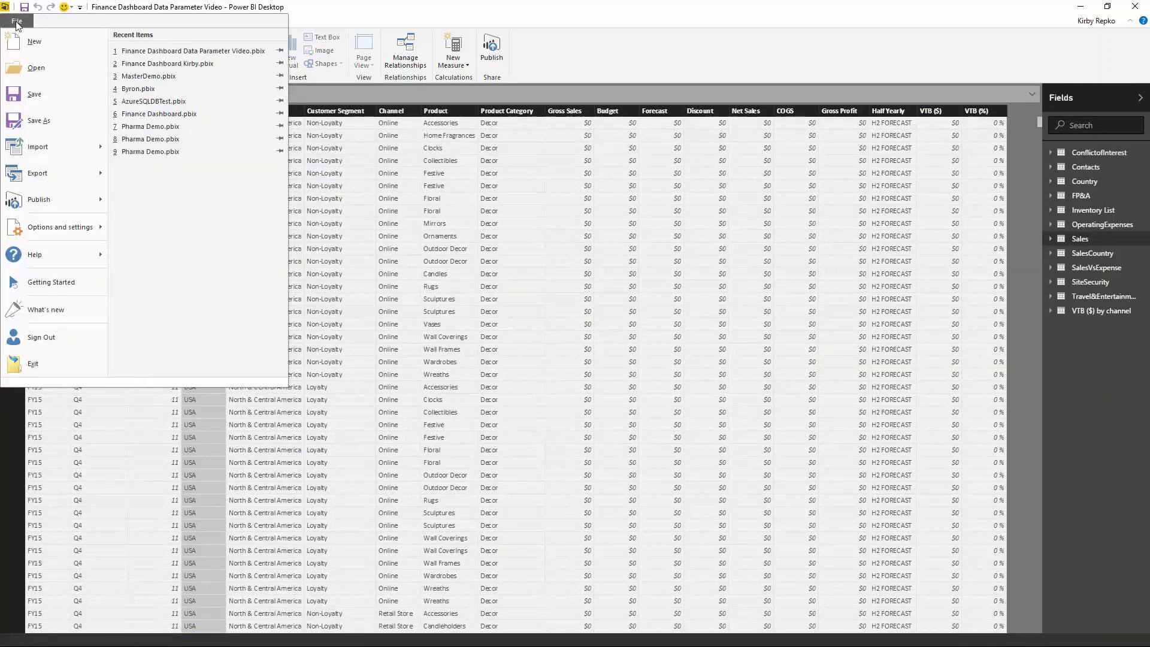
{"action": "left_click", "coordinate": [36, 121]}
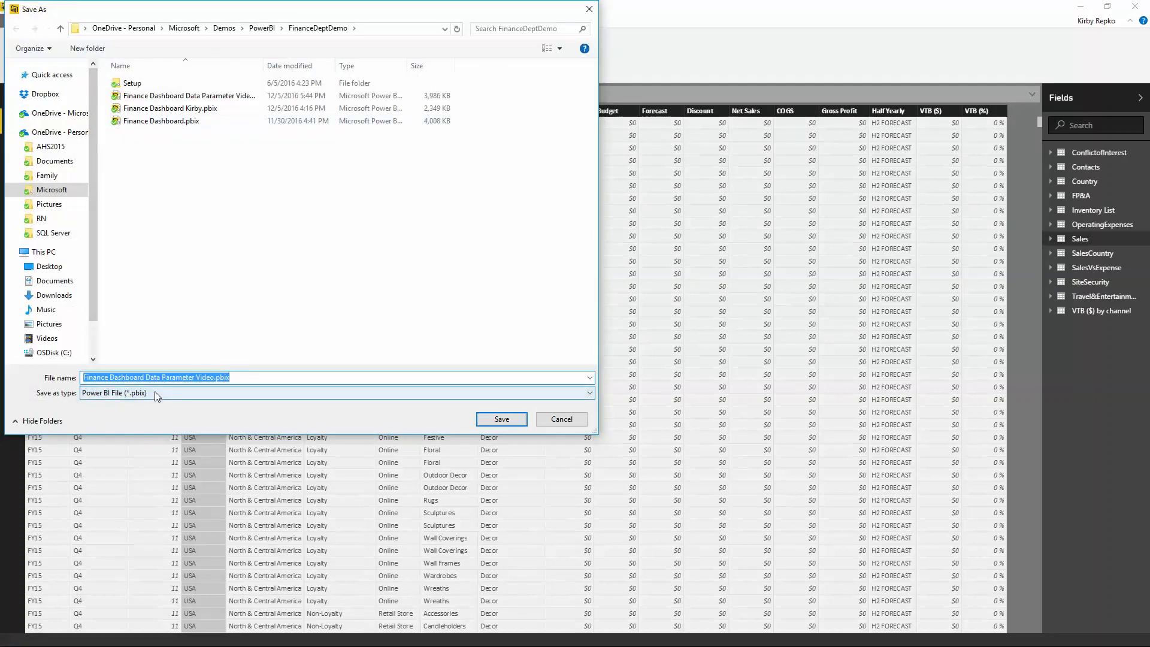
{"action": "left_click", "coordinate": [155, 393]}
{"action": "left_click", "coordinate": [154, 413]}
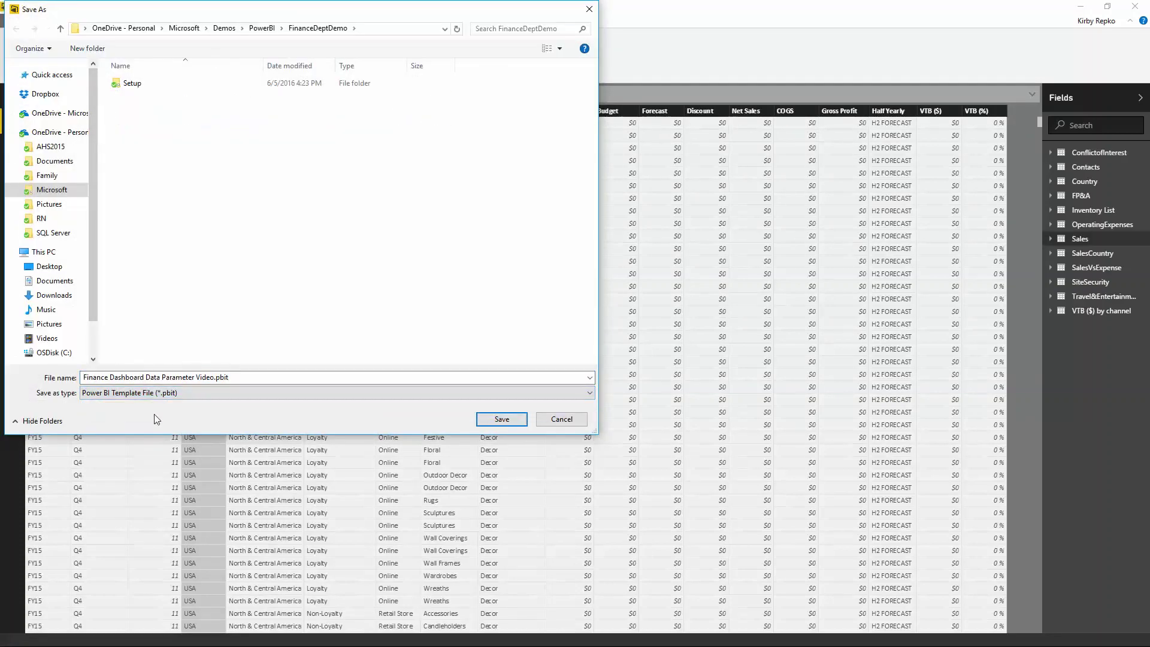